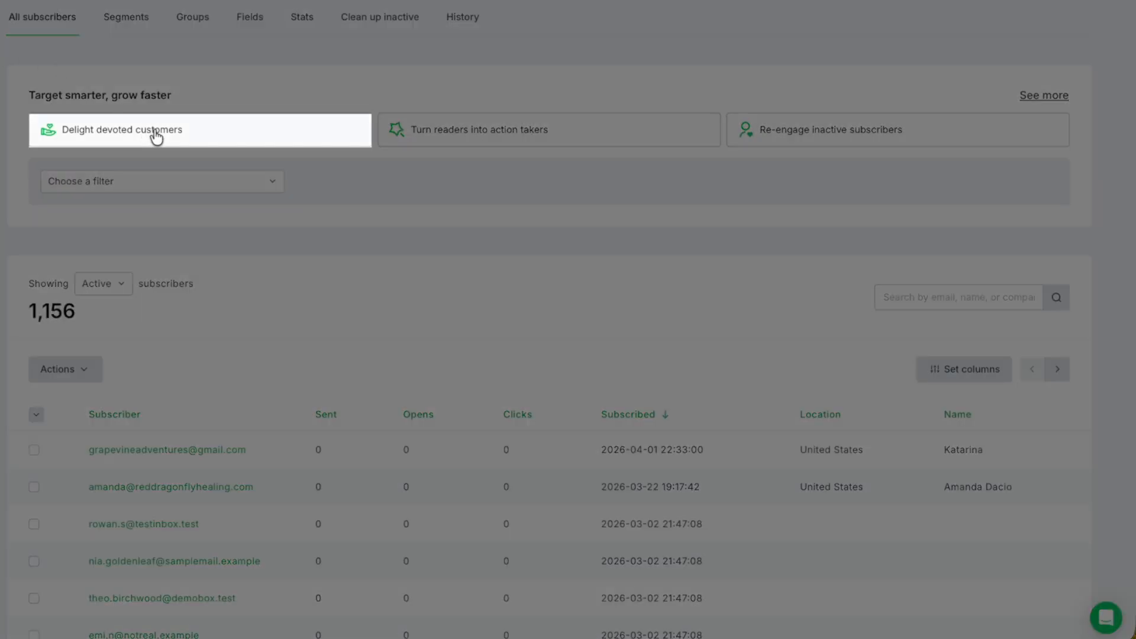
Preview the preset subscriber filters Delight devoted customers and Turn readers into action takers
click(155, 132)
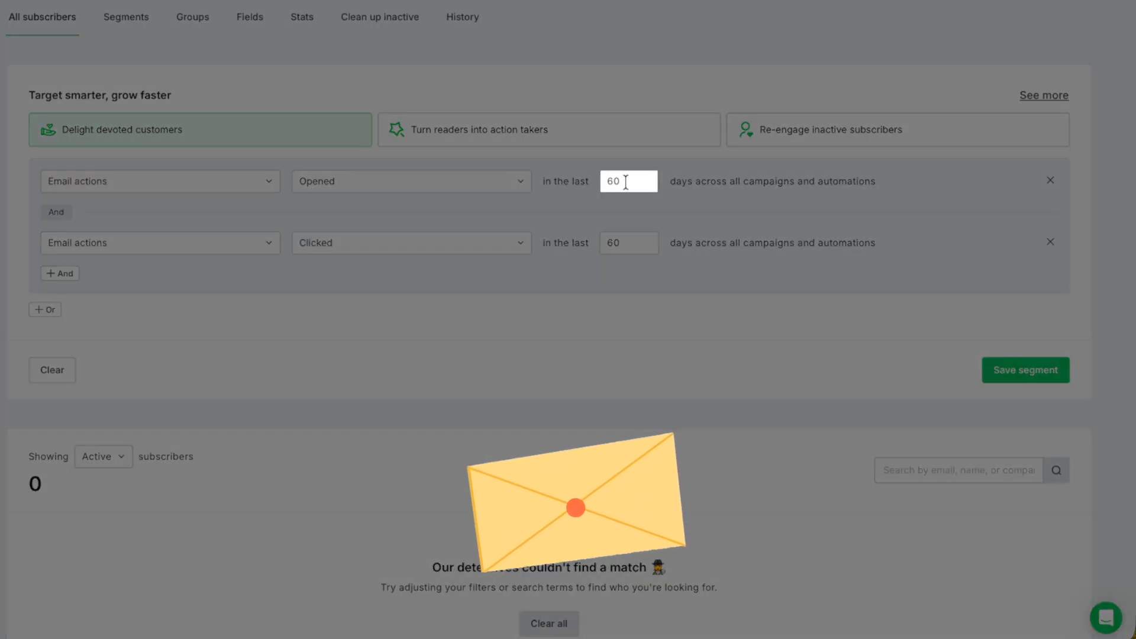
click(626, 182)
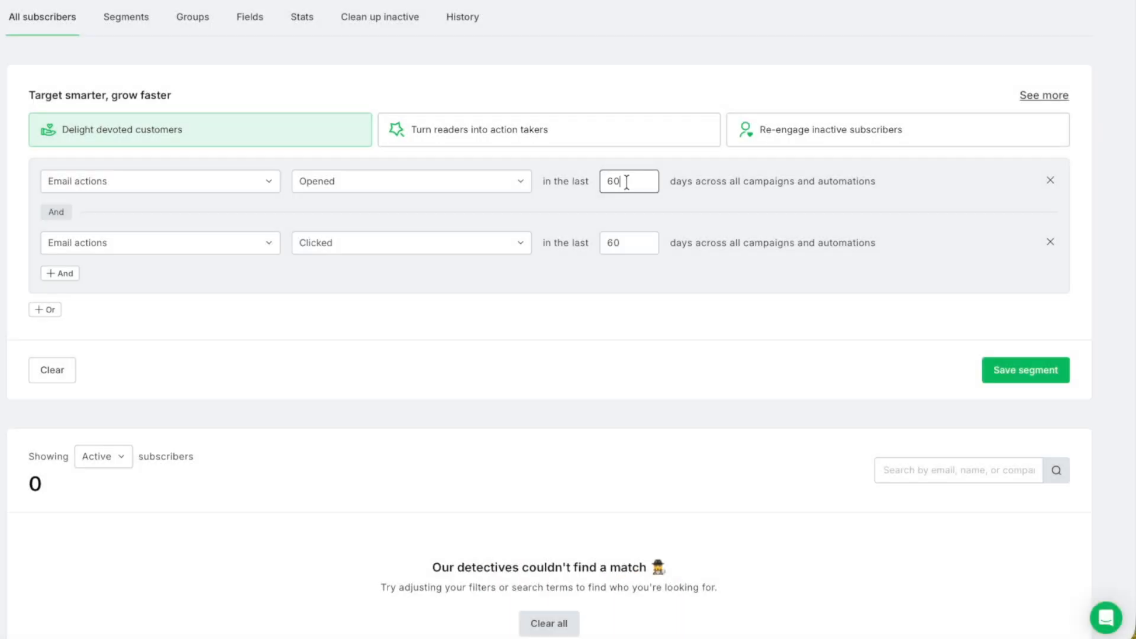
click(542, 129)
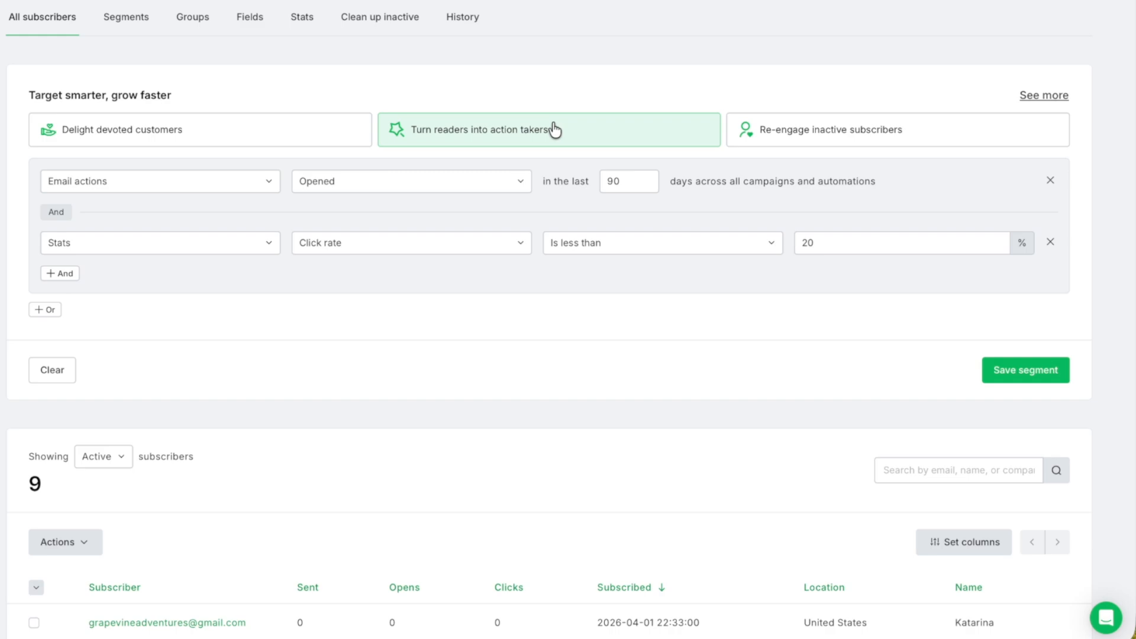
Open the Segments library and look through its ready-made segments by category
click(1036, 100)
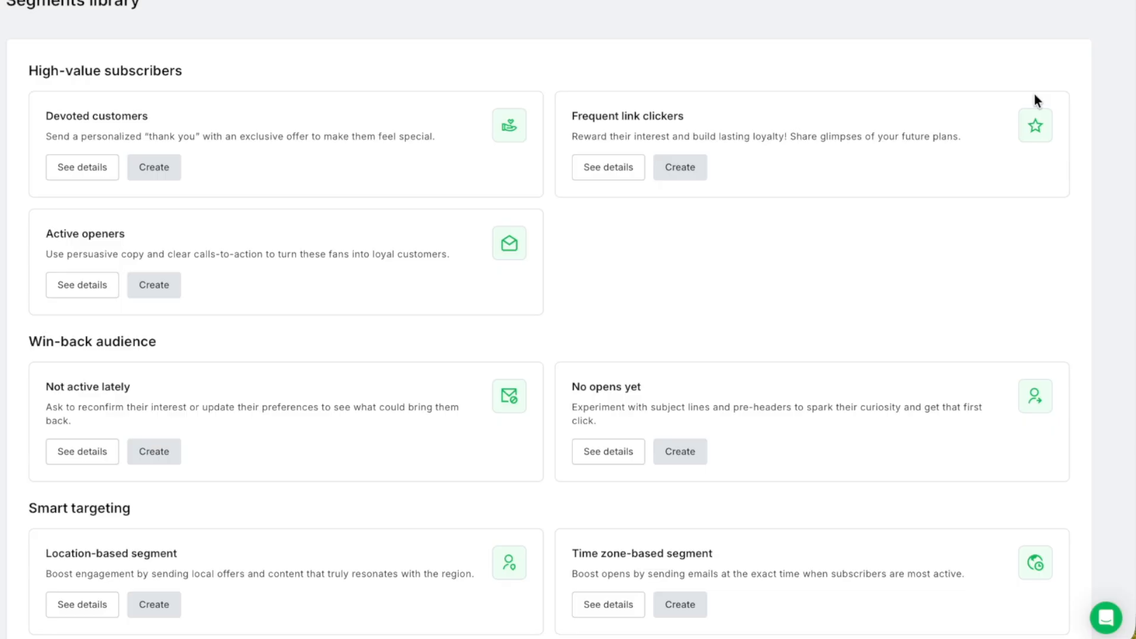
scroll(1034, 94, down, 2)
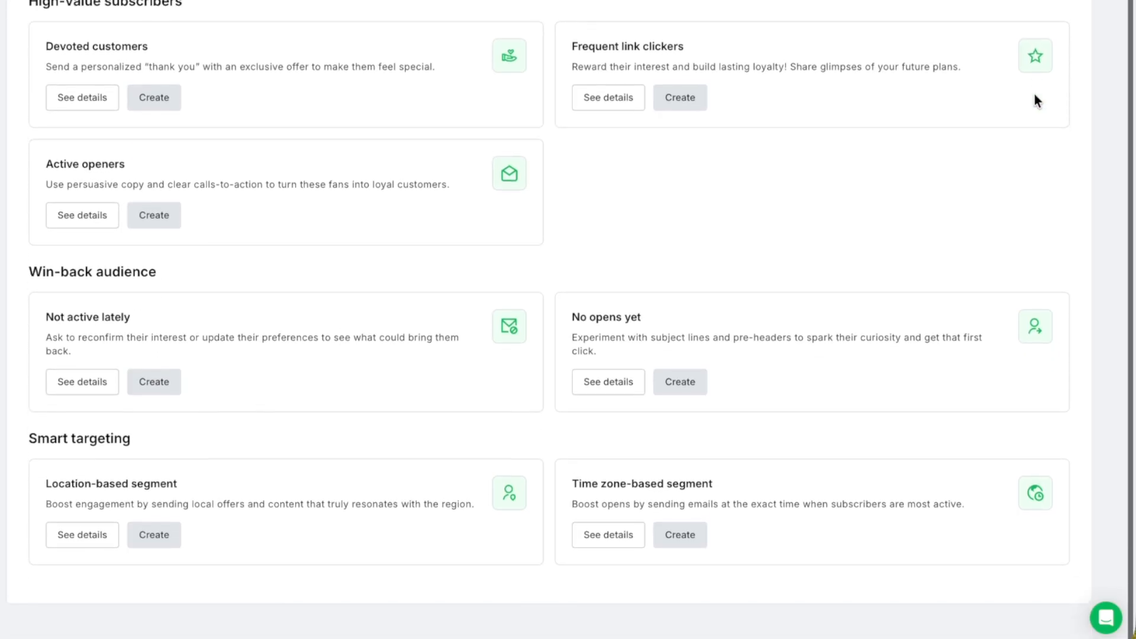
scroll(1034, 94, up, 2)
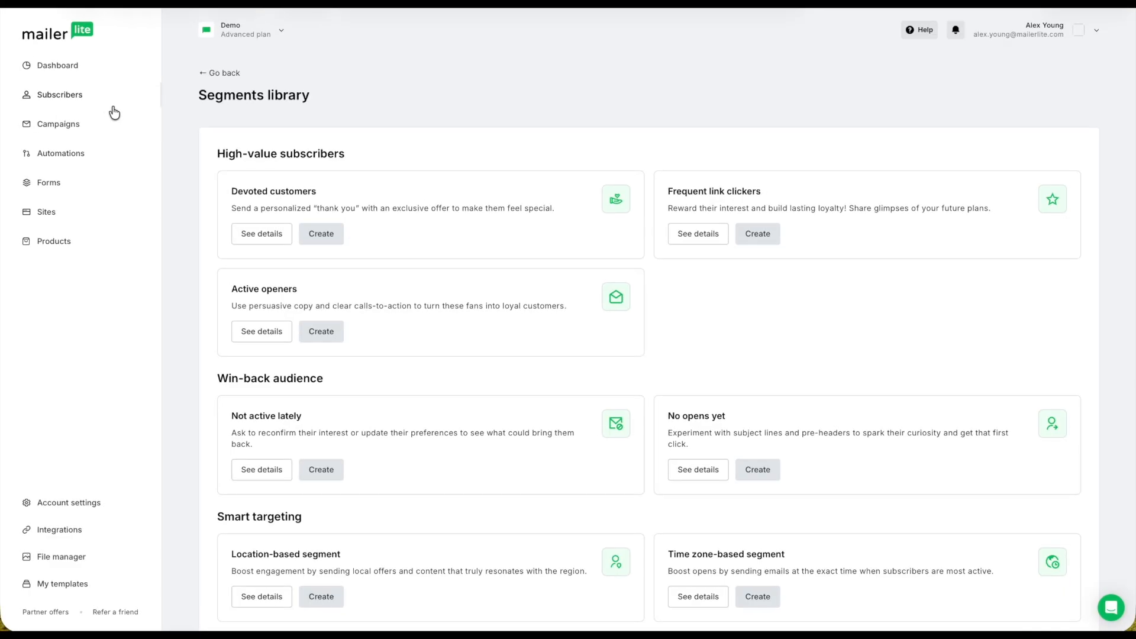
Go to the subscriber segments list, start creating a segment and review the available starting options
click(68, 97)
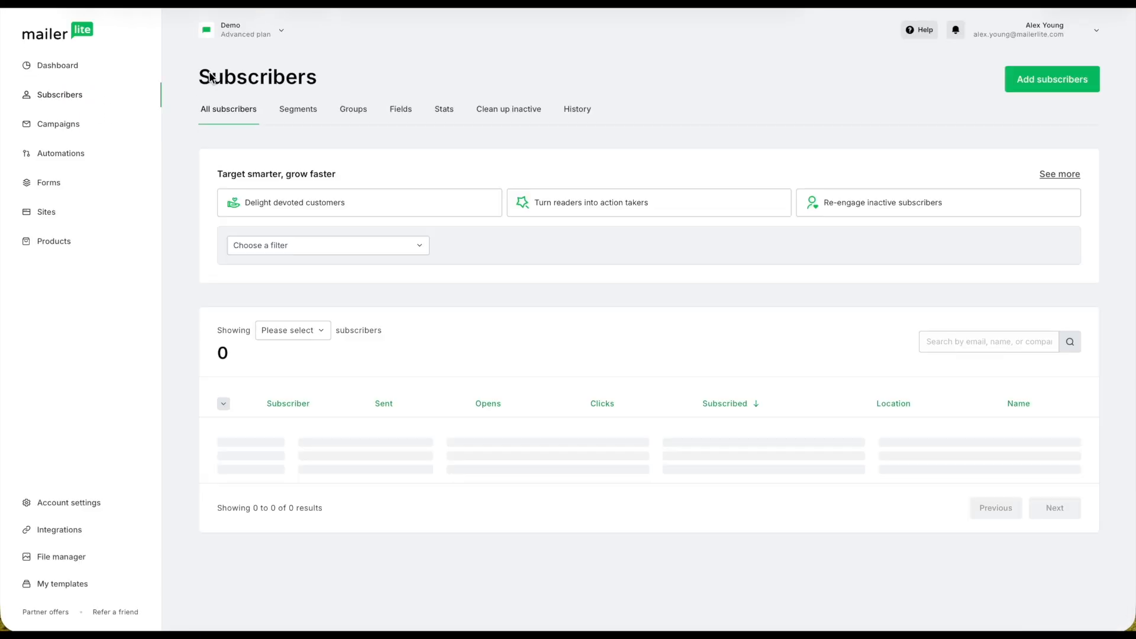
click(300, 111)
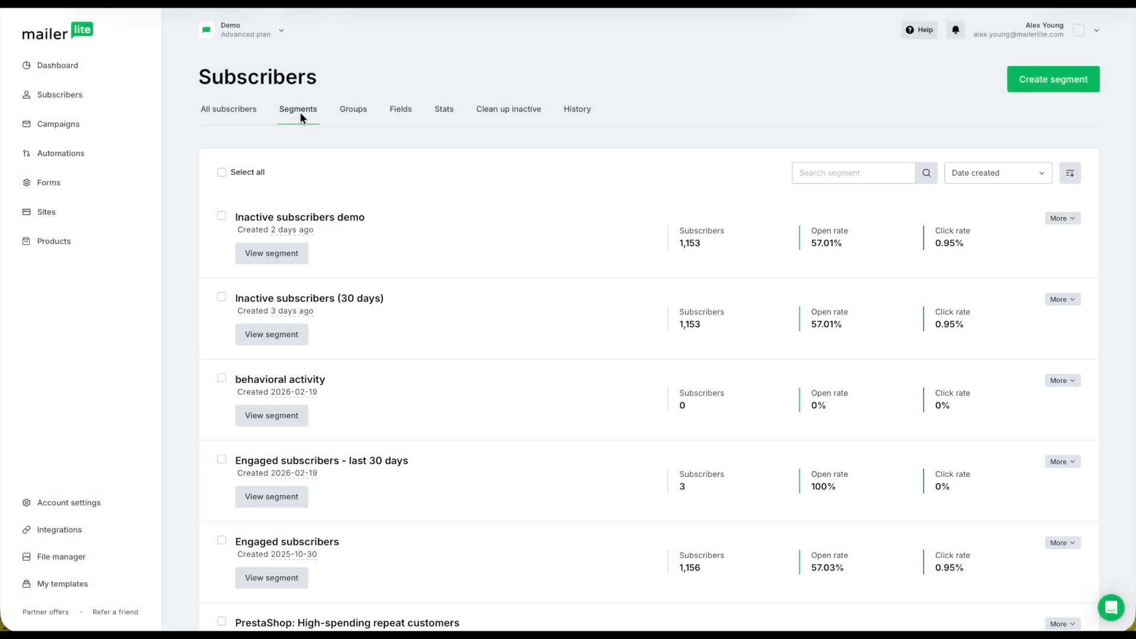
click(1037, 79)
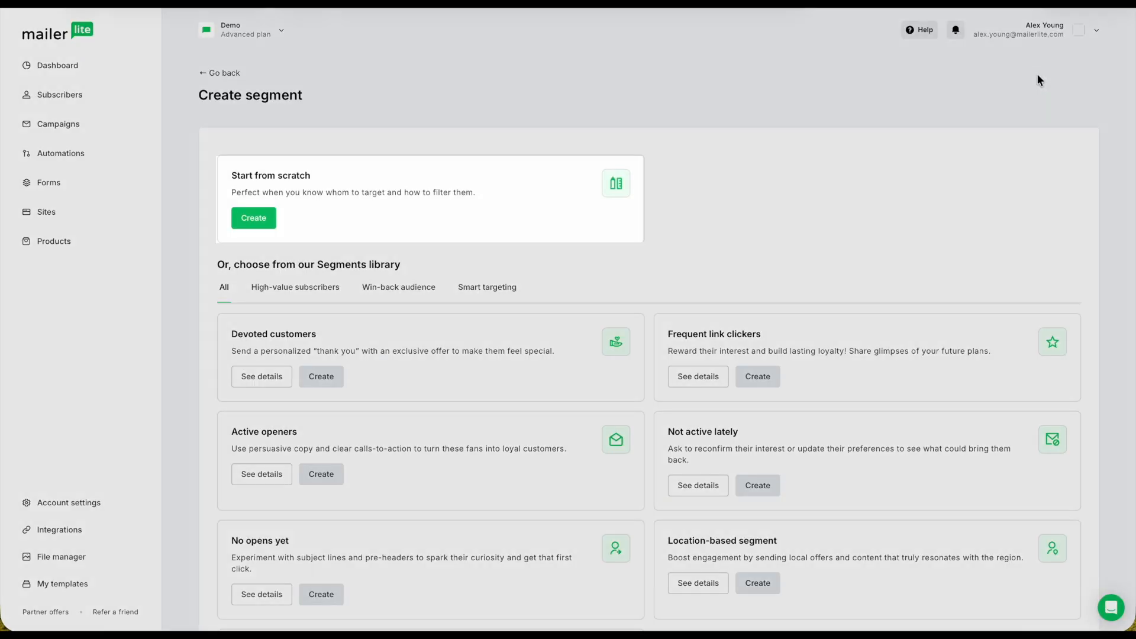
scroll(927, 208, down, 3)
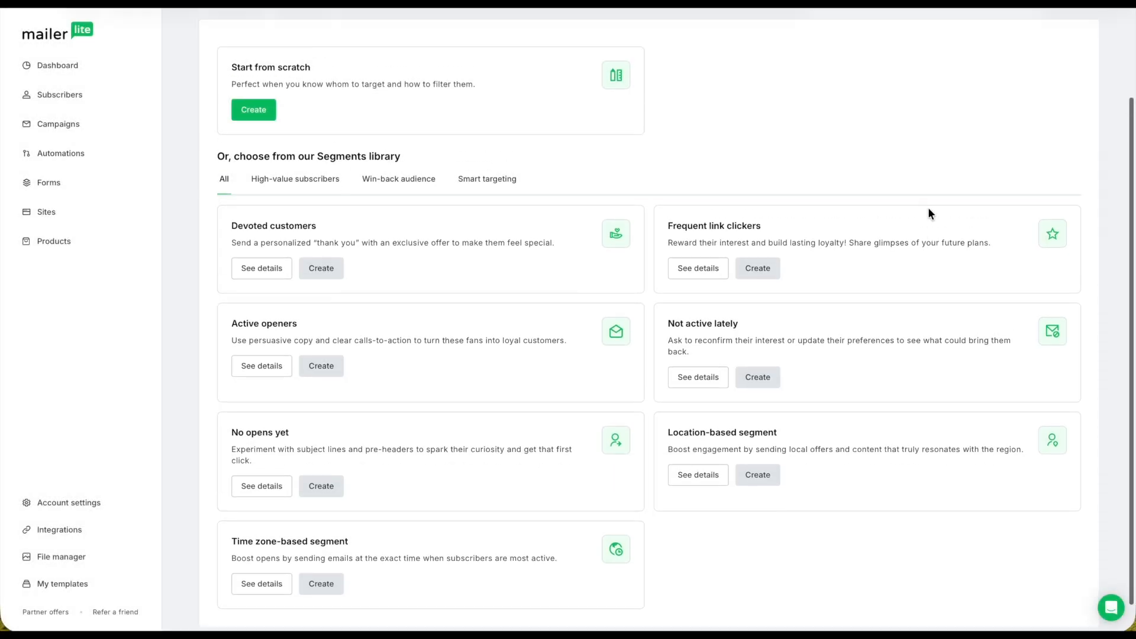
scroll(927, 208, up, 3)
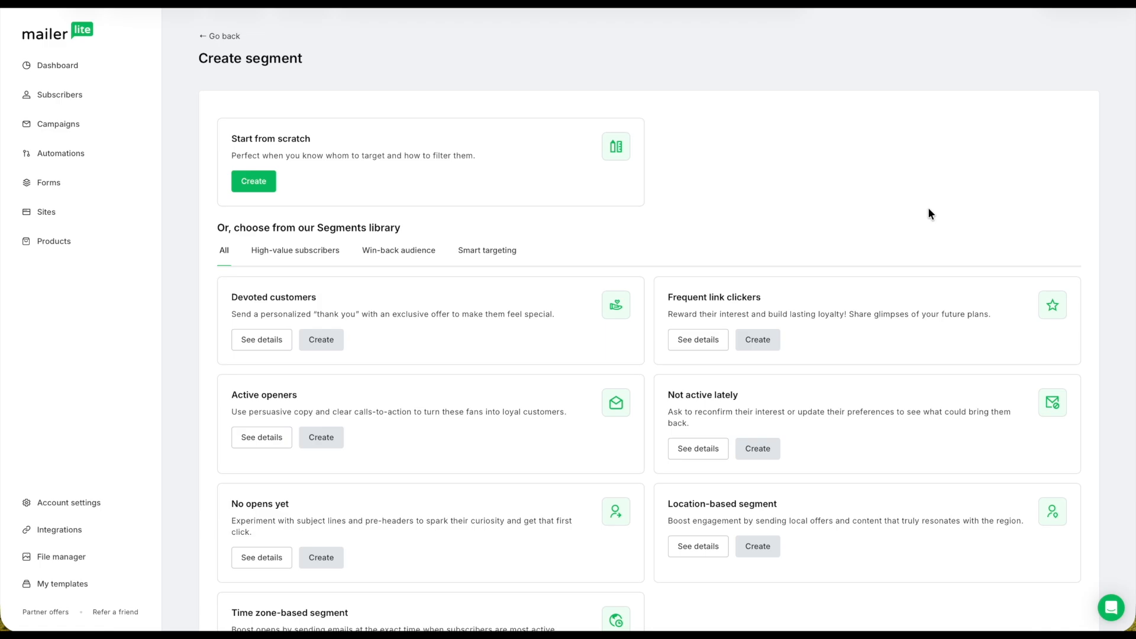
Create a segment from scratch named "Demo segment"
click(266, 180)
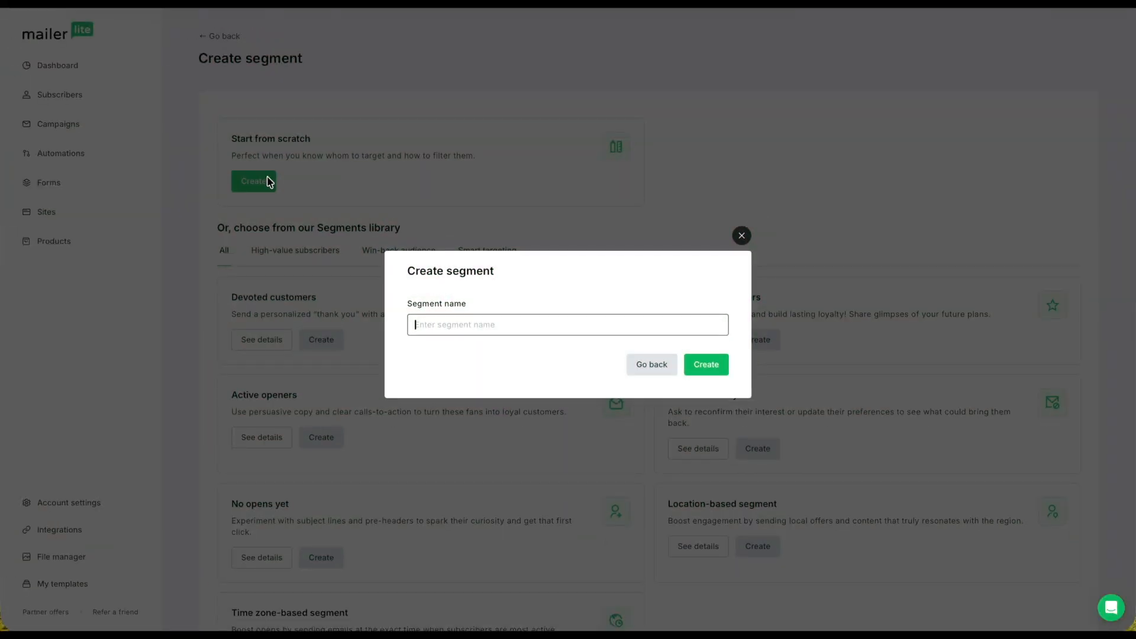
text(Demo segment)
click(697, 371)
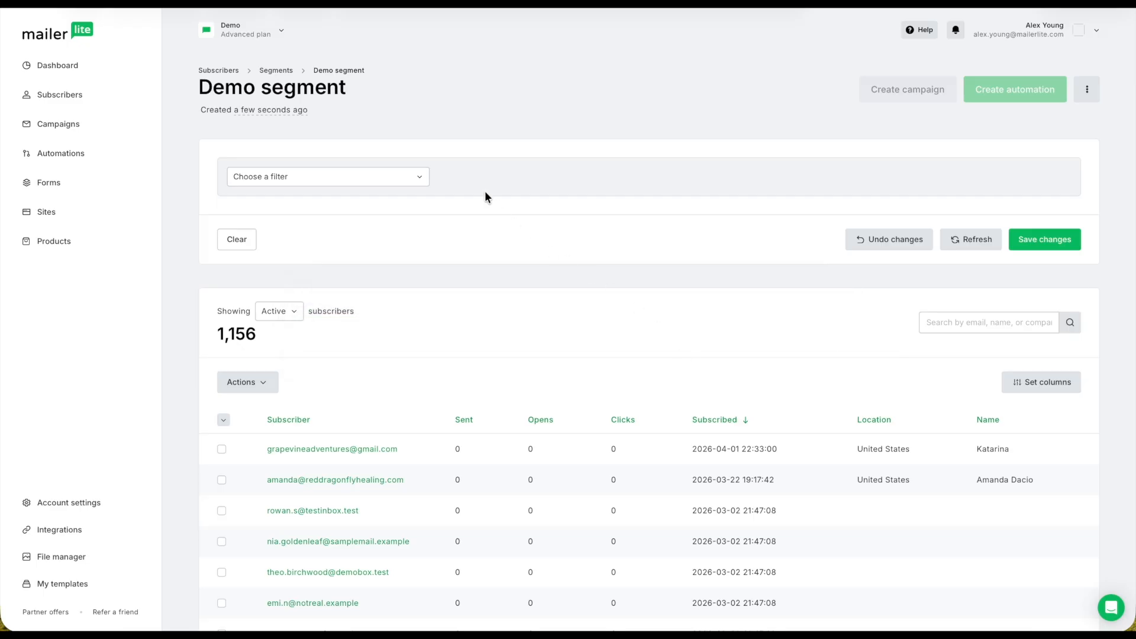
Add an Email actions filter to the segment for subscribers who opened in the last 30 days
click(394, 181)
scroll(306, 317, down, 5)
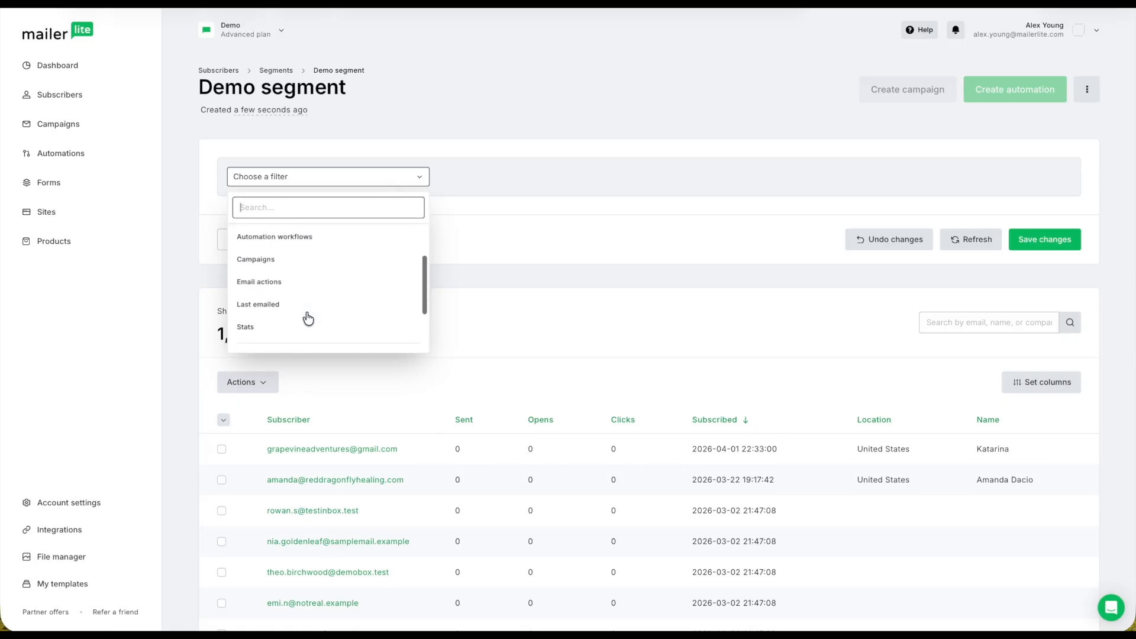
click(281, 279)
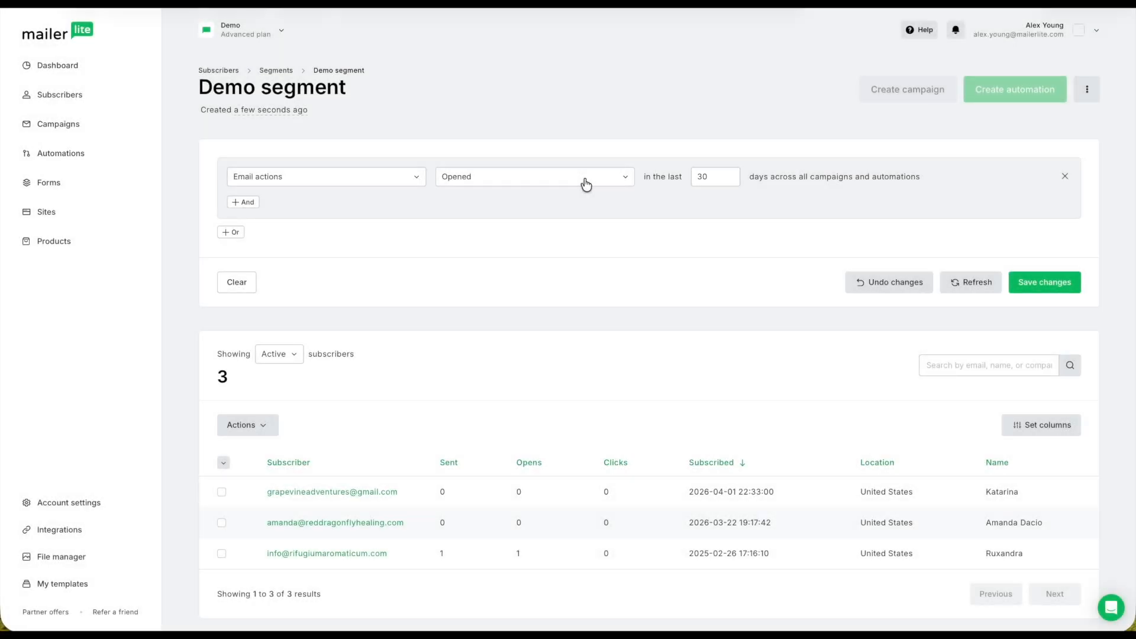
Switch the email action condition to Not opened for comparison and return it to Opened
click(585, 185)
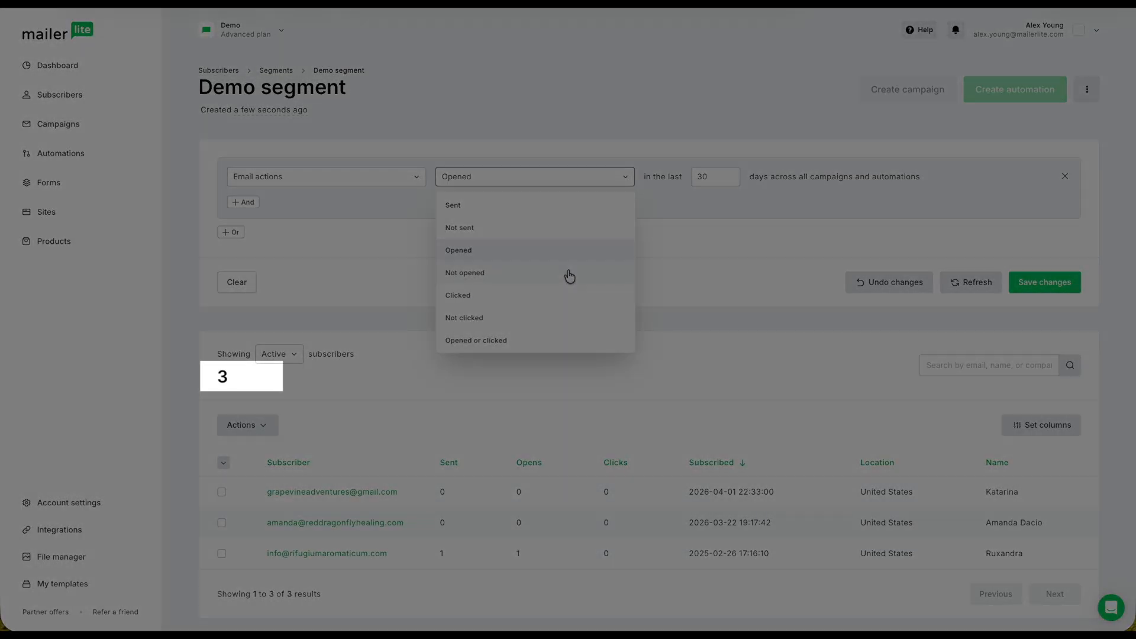
click(568, 273)
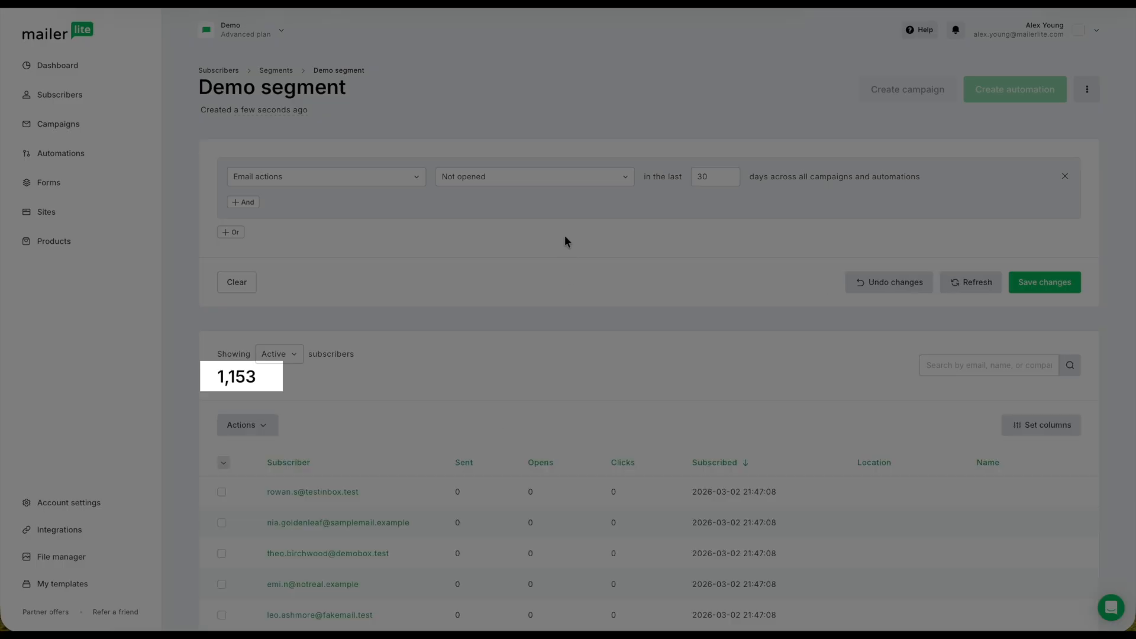
click(554, 177)
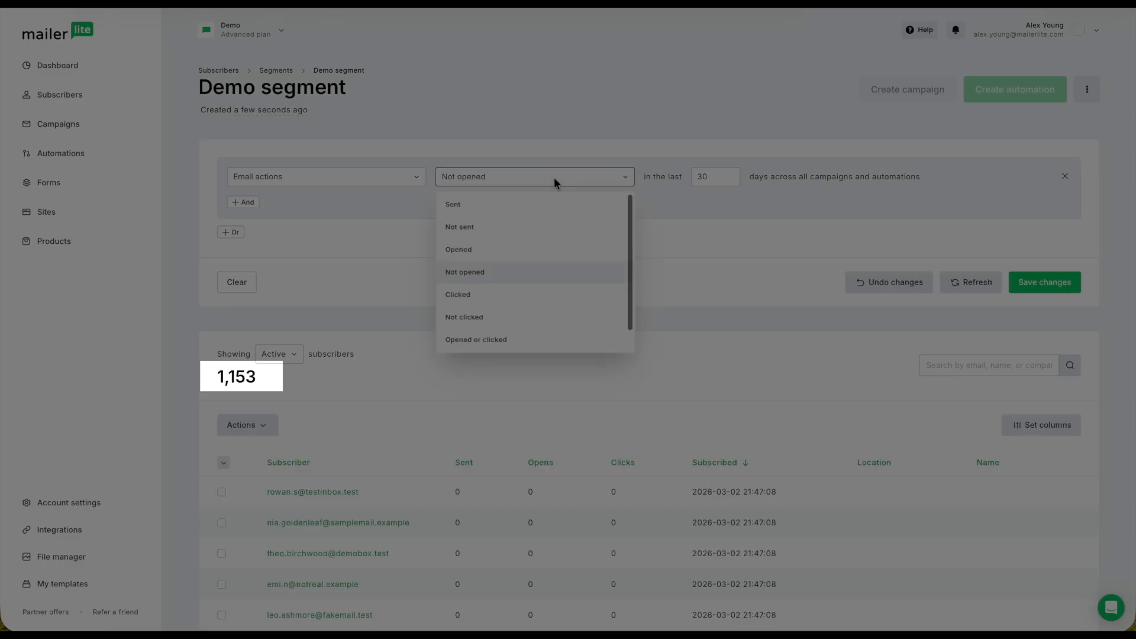
click(554, 248)
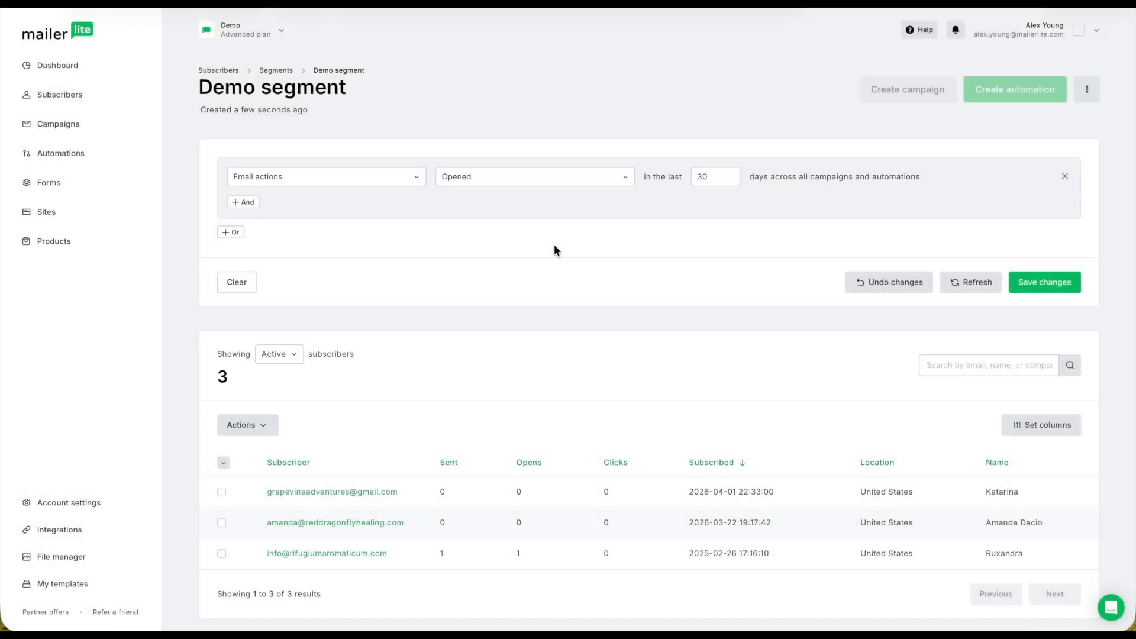
Add an And condition with Email actions set to Clicked in the last 30 days, and save the segment
click(241, 204)
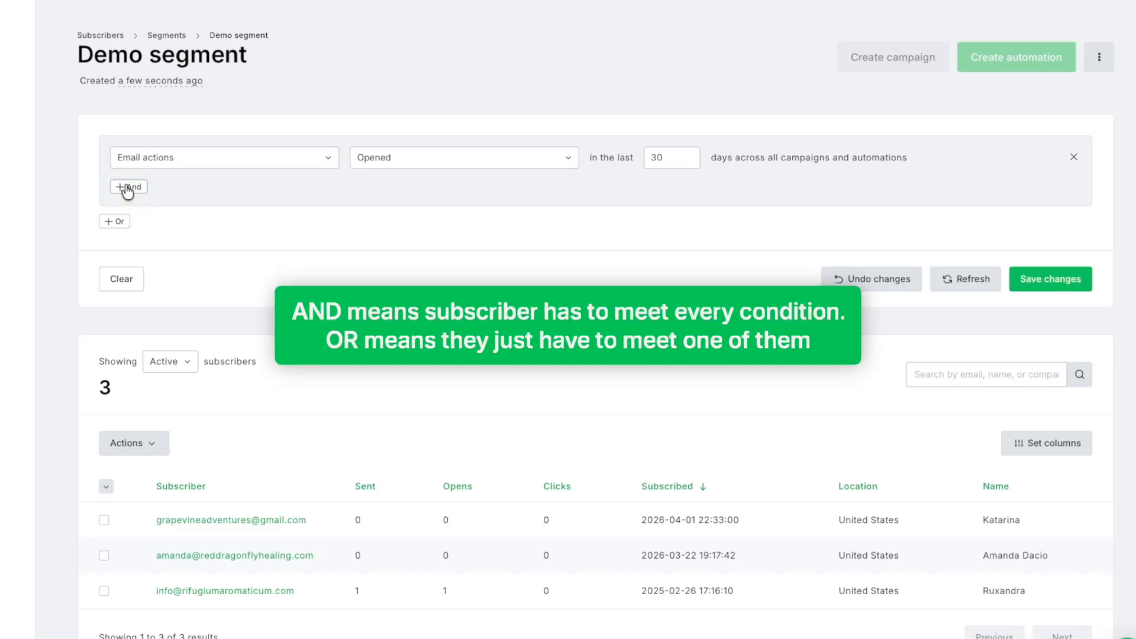
click(127, 189)
click(186, 217)
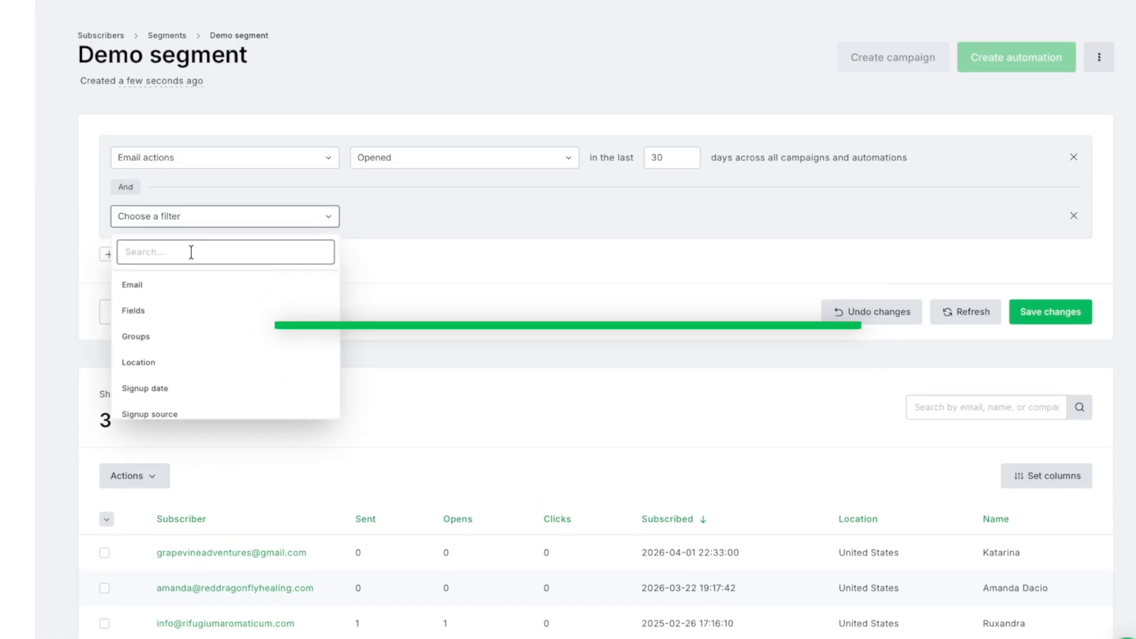
scroll(191, 385, down, 4)
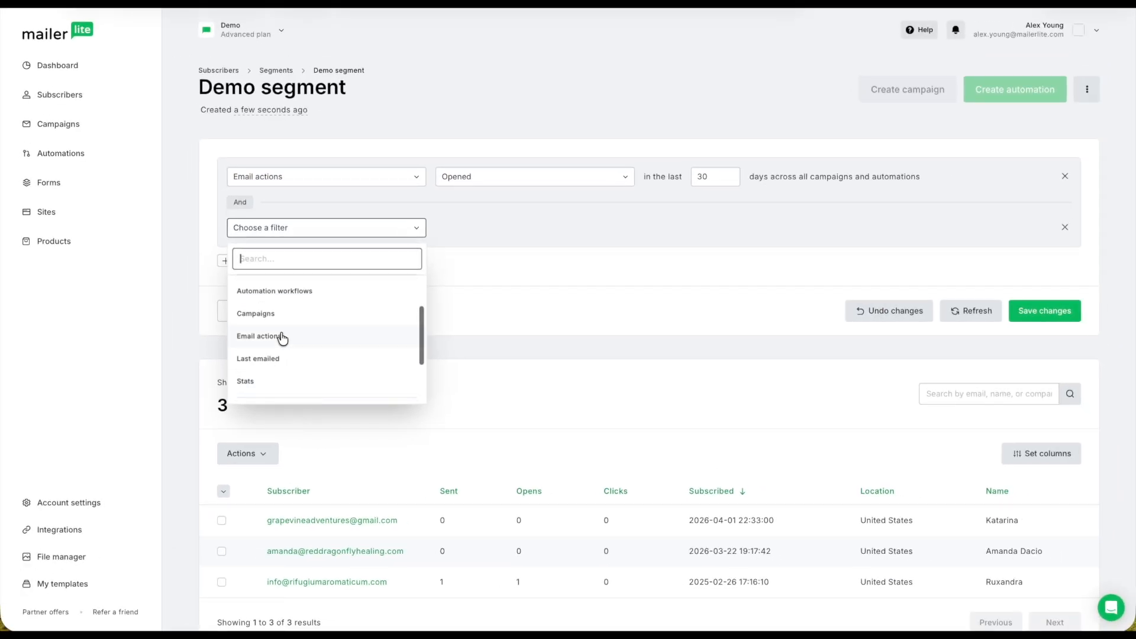
click(282, 337)
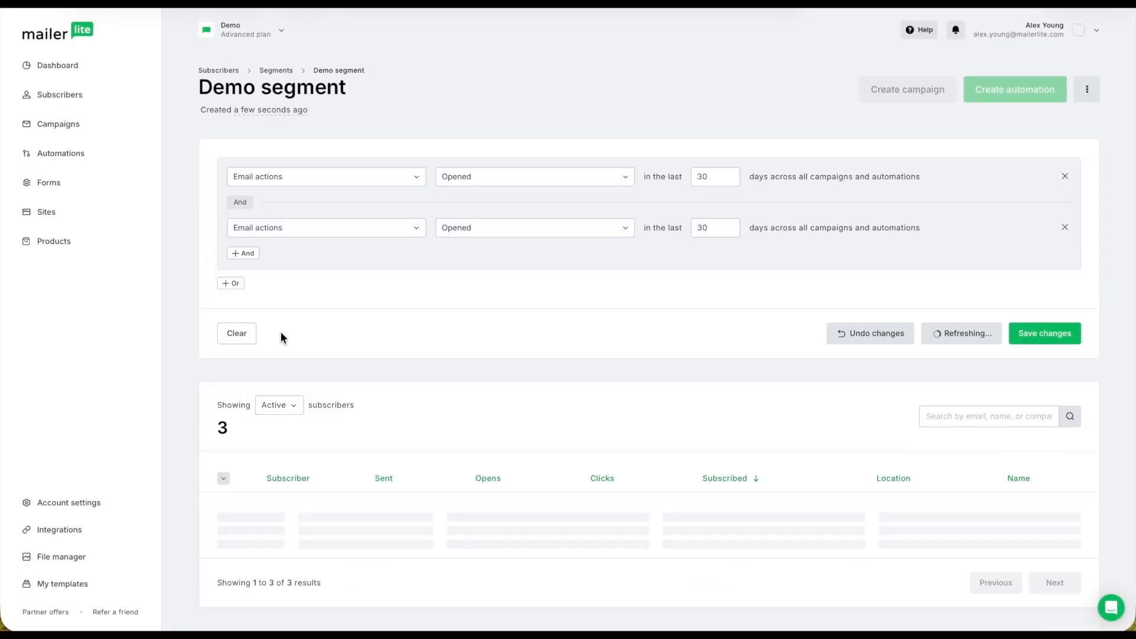
click(499, 230)
click(519, 345)
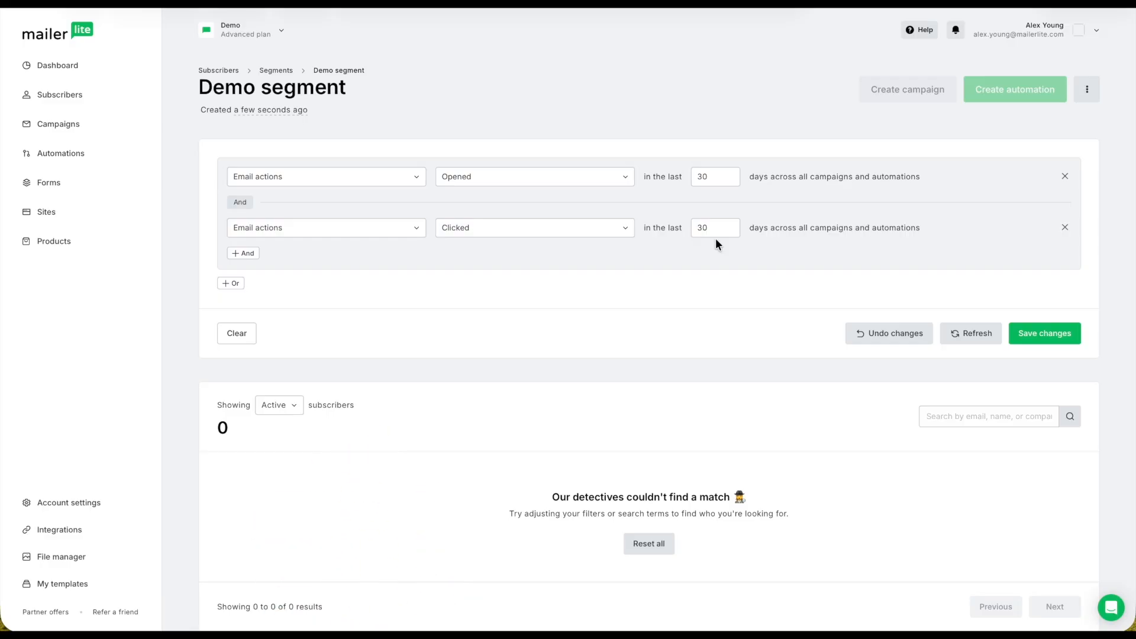
click(1036, 334)
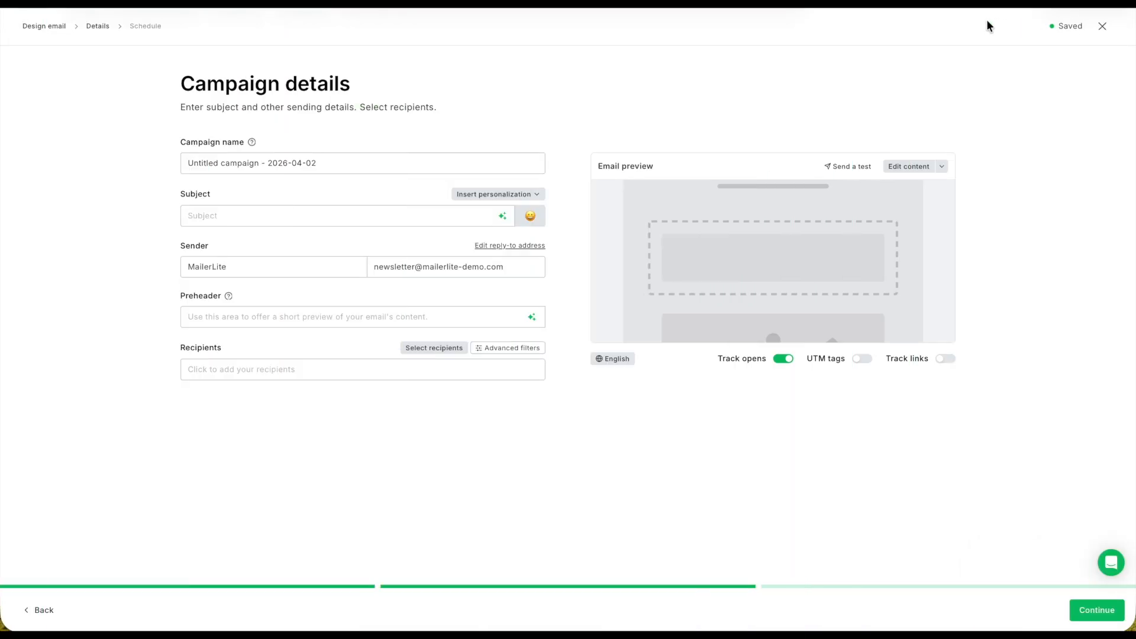
Open the campaign's recipient selection and try including Demo segment, excluding it, and clearing the exclusion
click(454, 351)
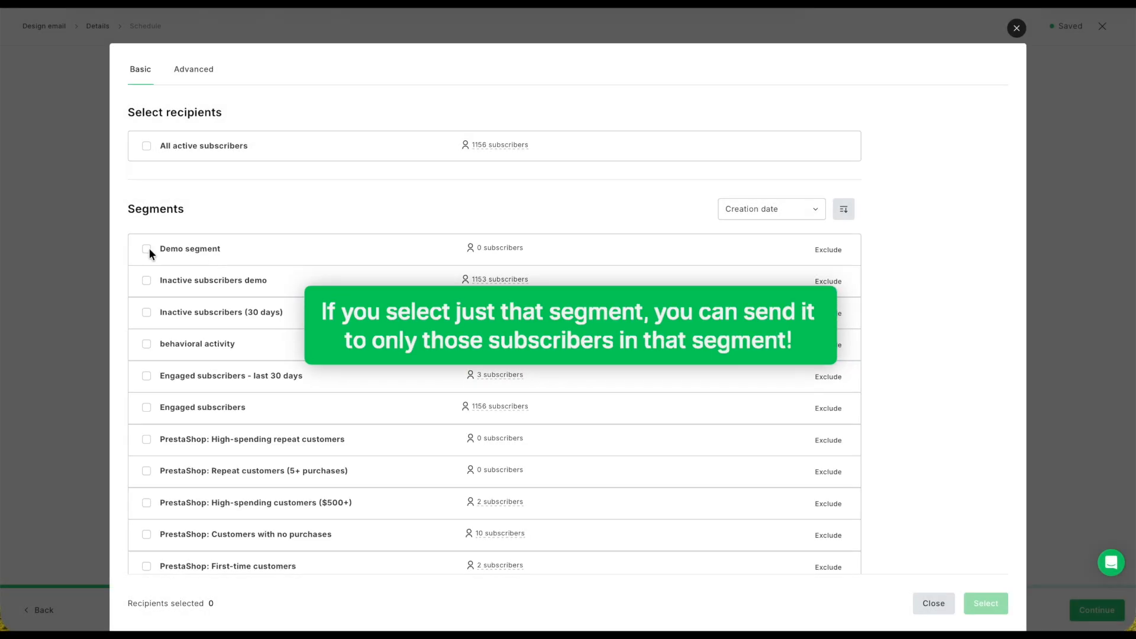
click(147, 250)
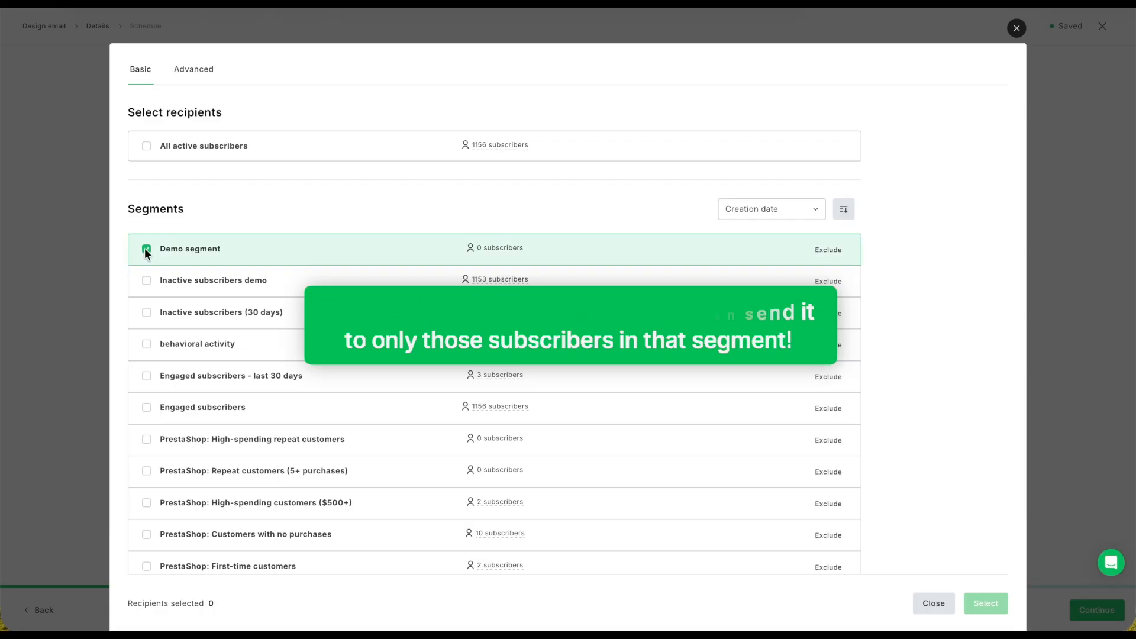
click(827, 250)
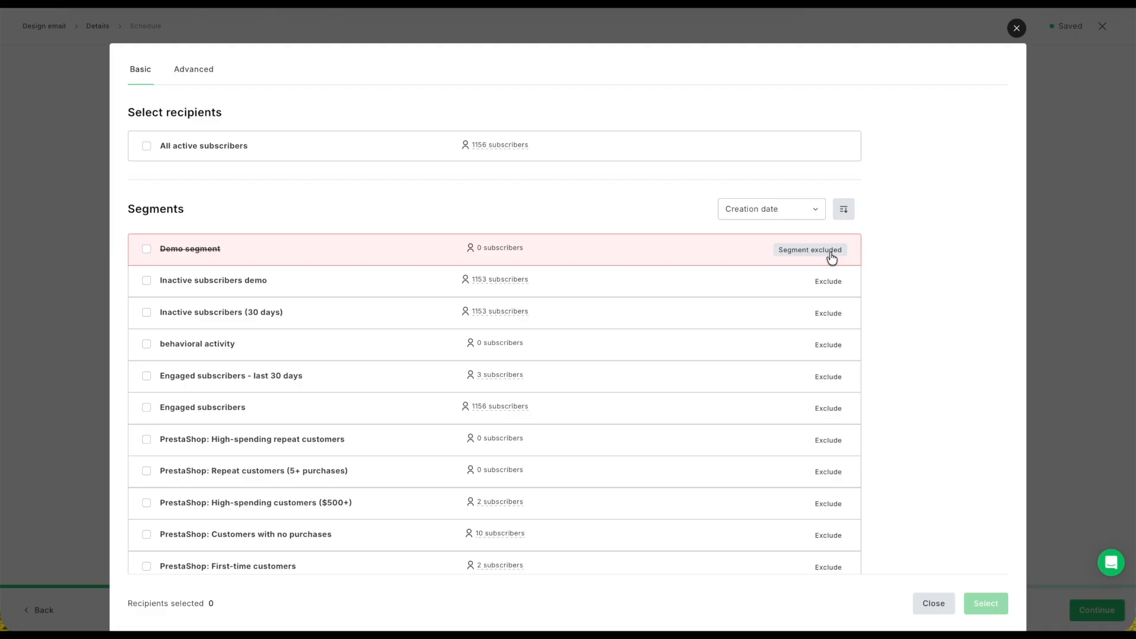
click(828, 250)
Exclude the Inactive group from the campaign's recipients
scroll(828, 257, down, 9)
scroll(830, 266, down, 2)
click(828, 283)
scroll(672, 246, up, 5)
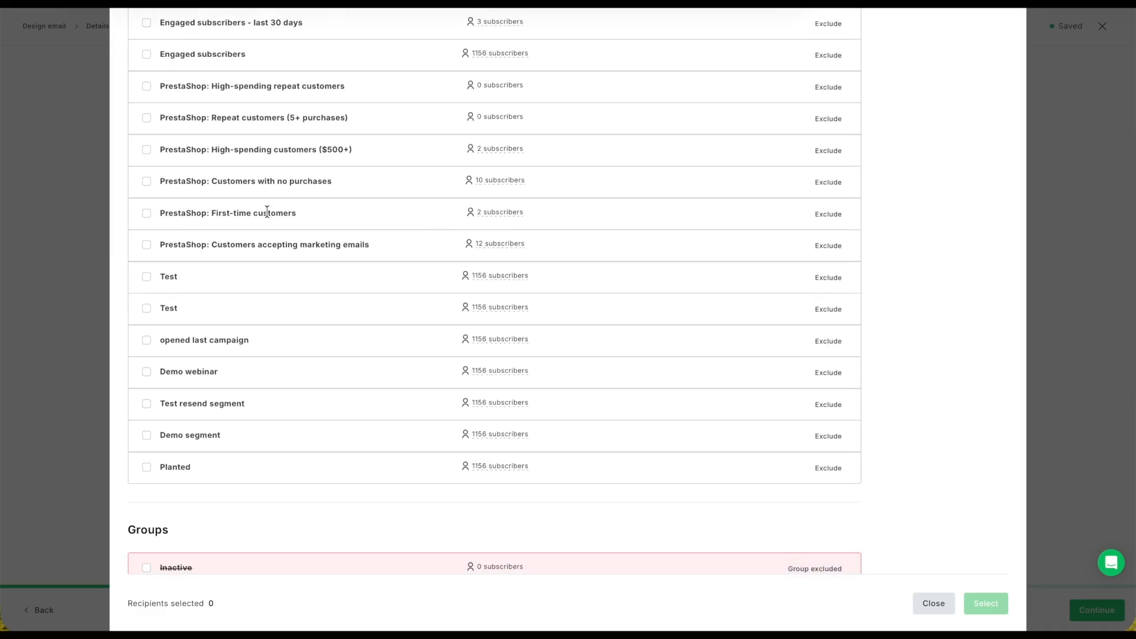
scroll(267, 212, up, 4)
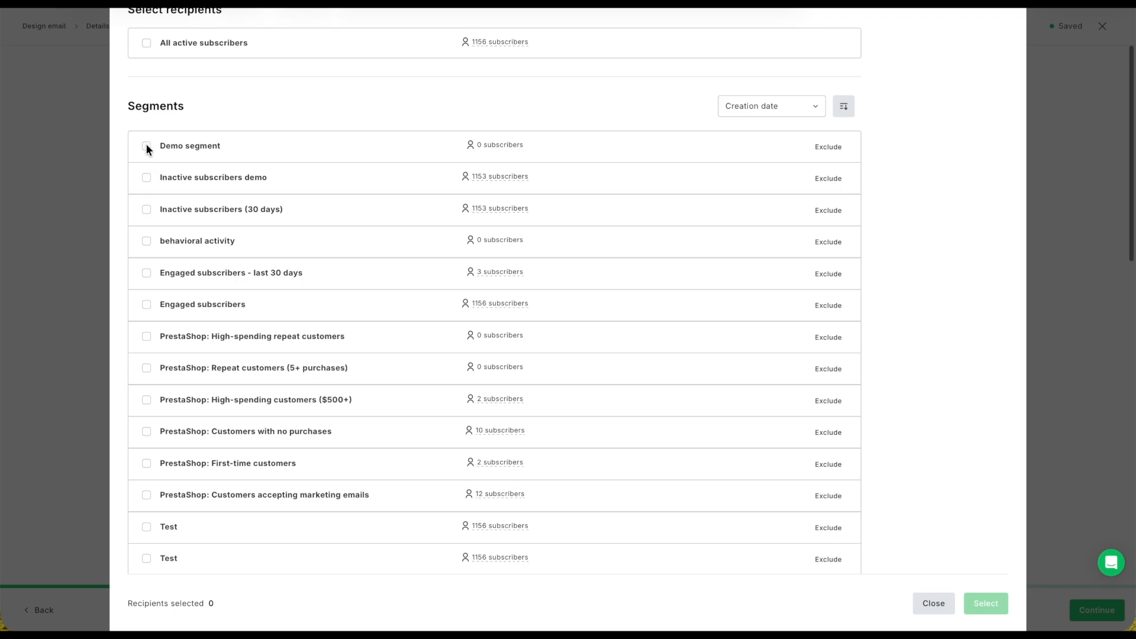
Include the segments Demo segment, Inactive subscribers demo and Inactive subscribers (30 days) in the campaign's recipients
click(145, 145)
click(144, 177)
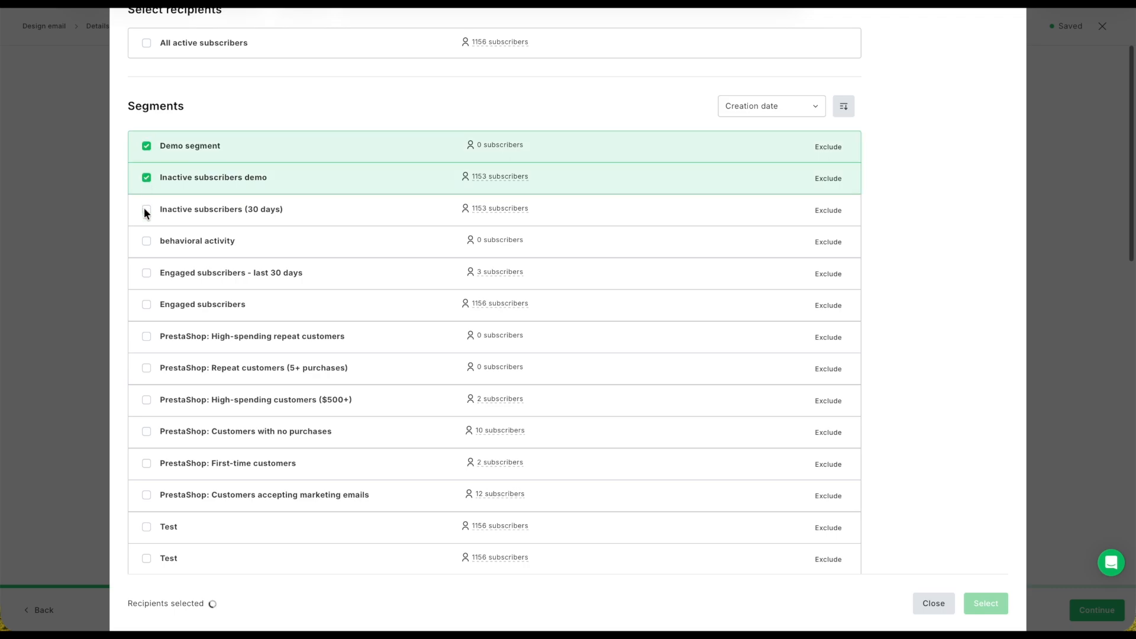
click(144, 208)
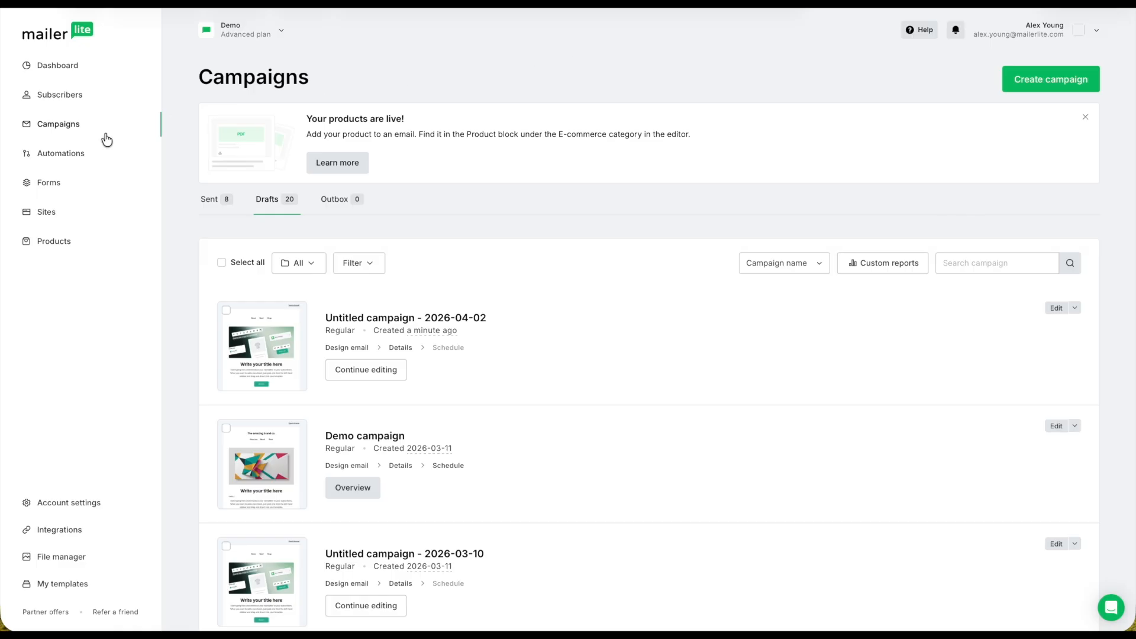
Create an automation from scratch named "Demo segment automation"
click(62, 156)
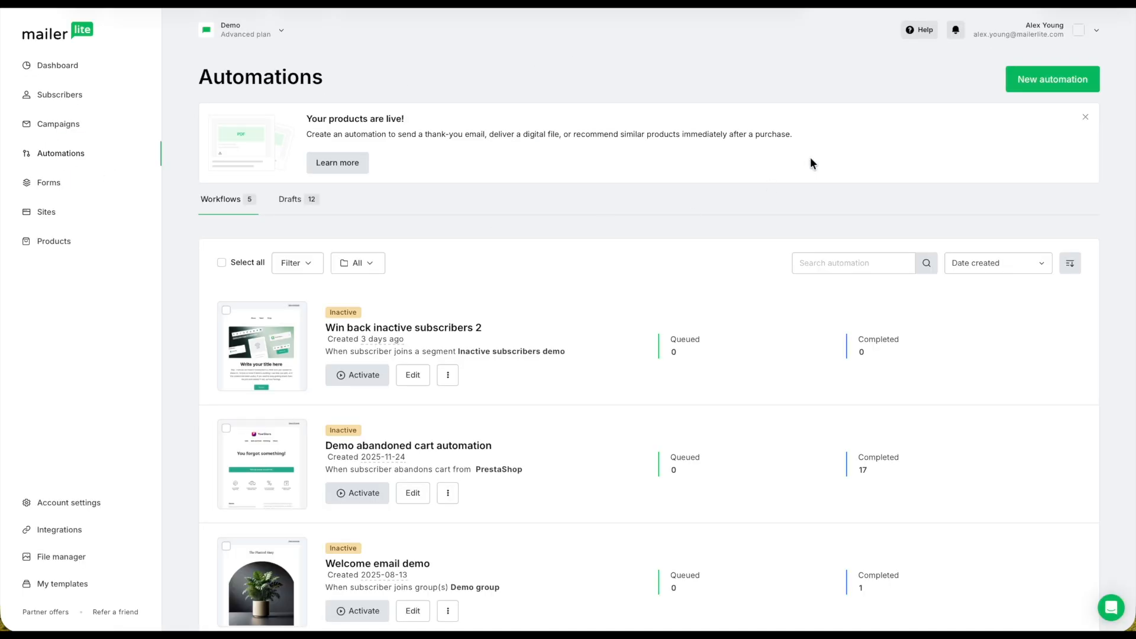
click(1011, 84)
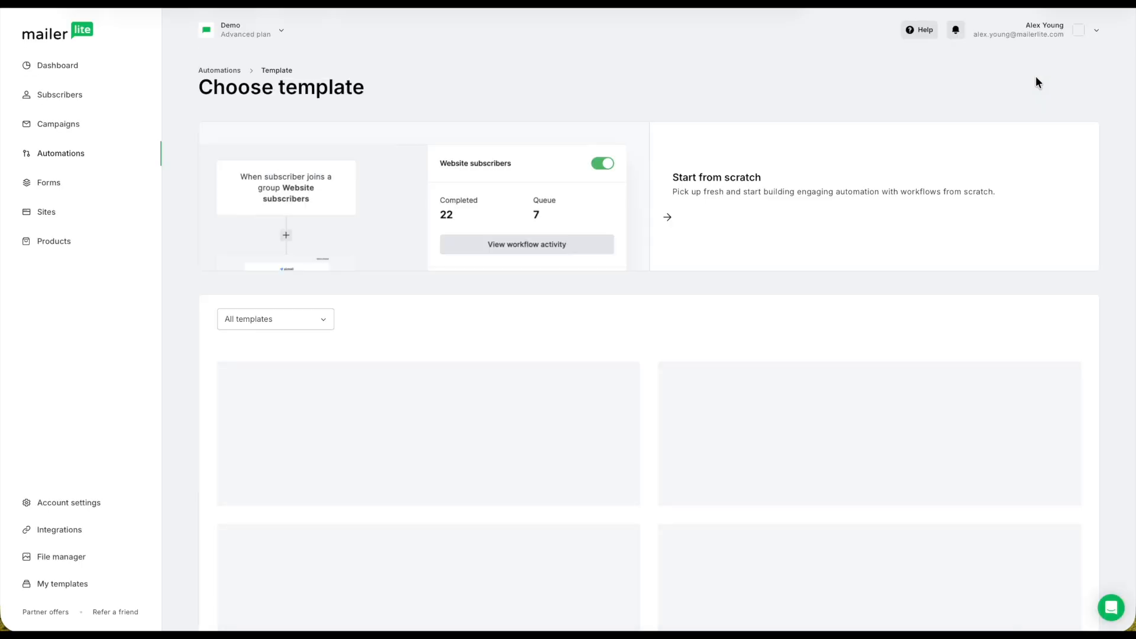
click(729, 183)
text(Demo segment automation)
click(705, 376)
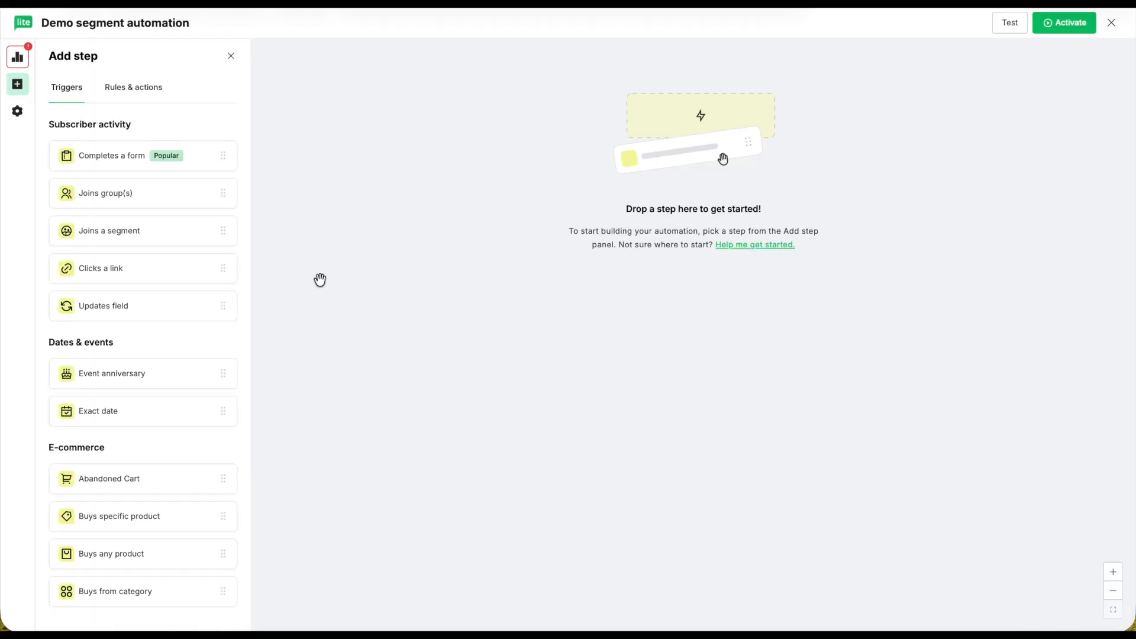
Add a Joins a segment trigger as the first step of Demo segment automation, and close the automation editor
drag(137, 229, 661, 73)
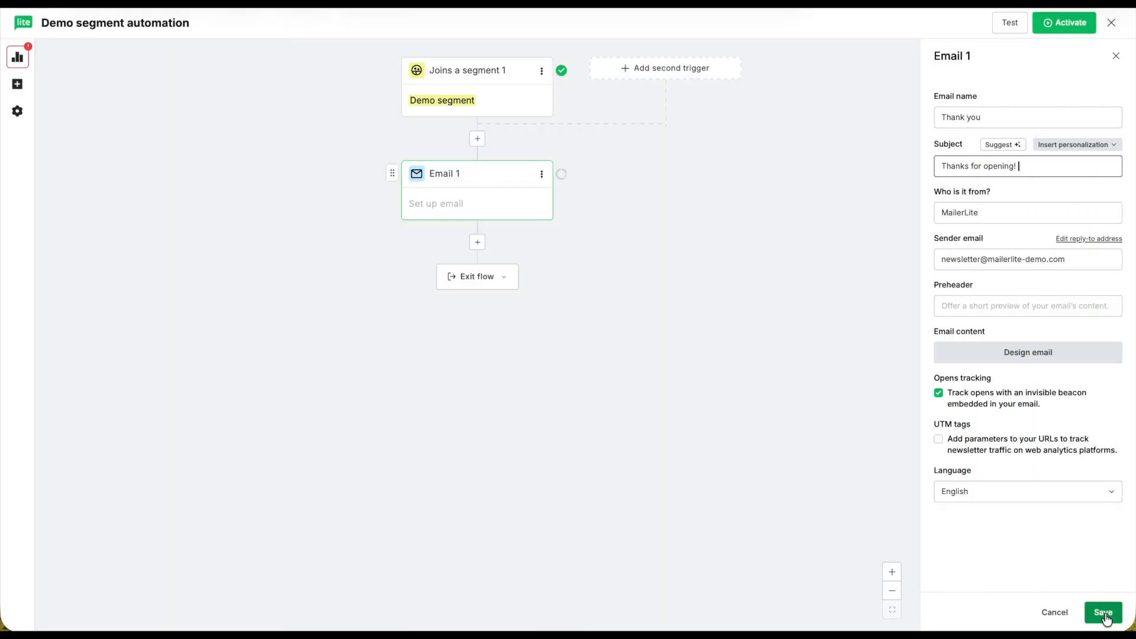
click(1111, 27)
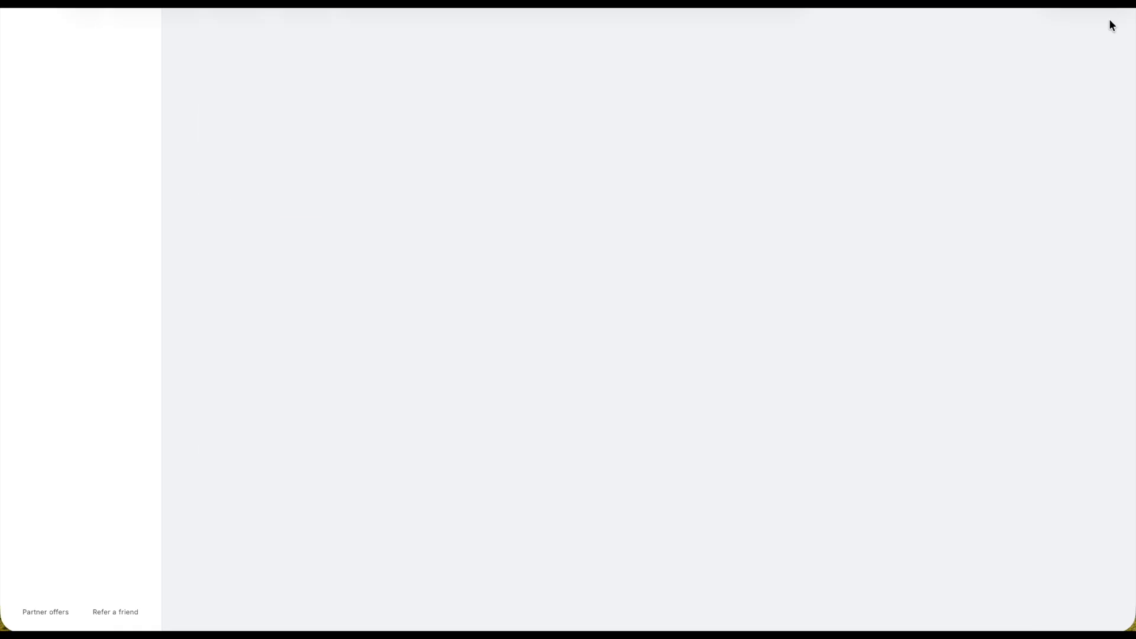
Add a condition after Email 4 in the My super special welcome sequence automation, checking segment membership in Demo segment, and save it
scroll(428, 494, down, 4)
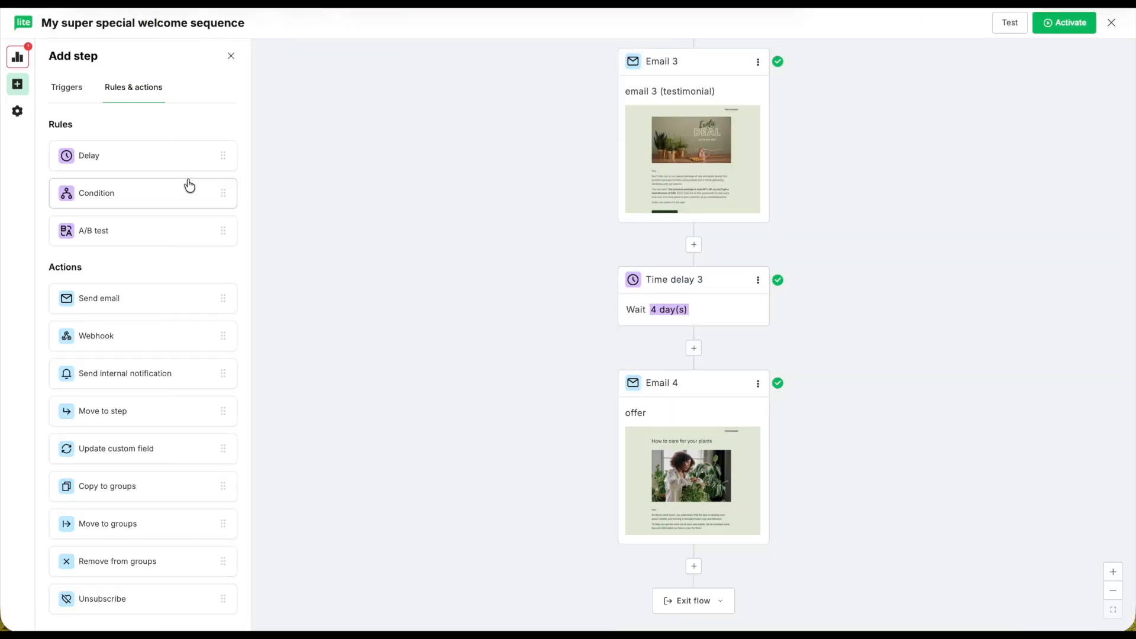
drag(126, 199, 699, 569)
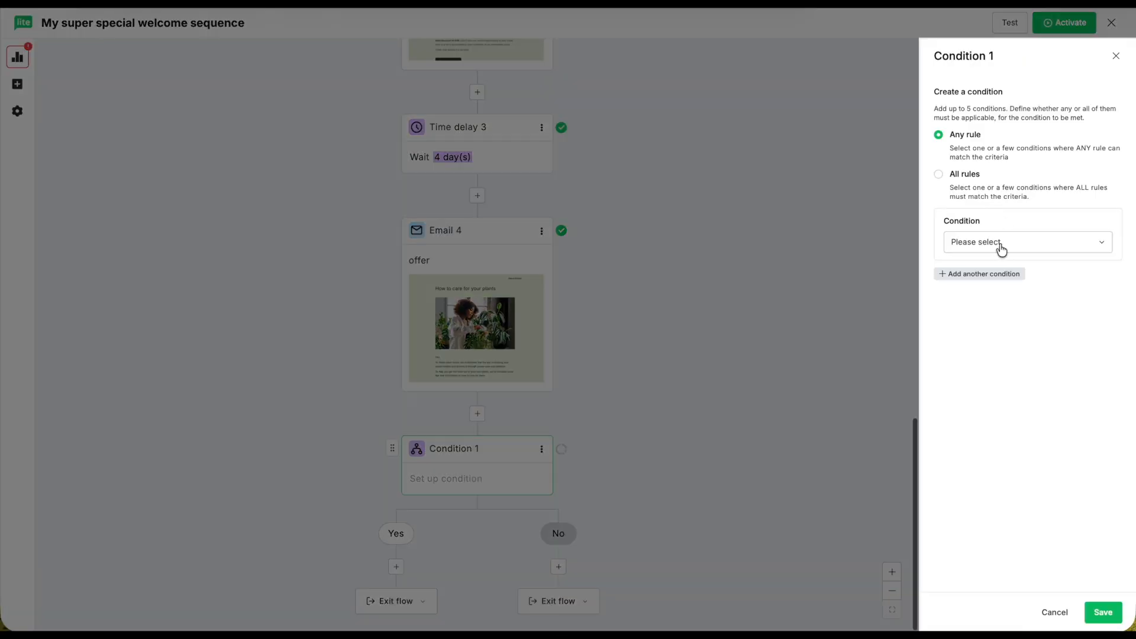
click(1000, 244)
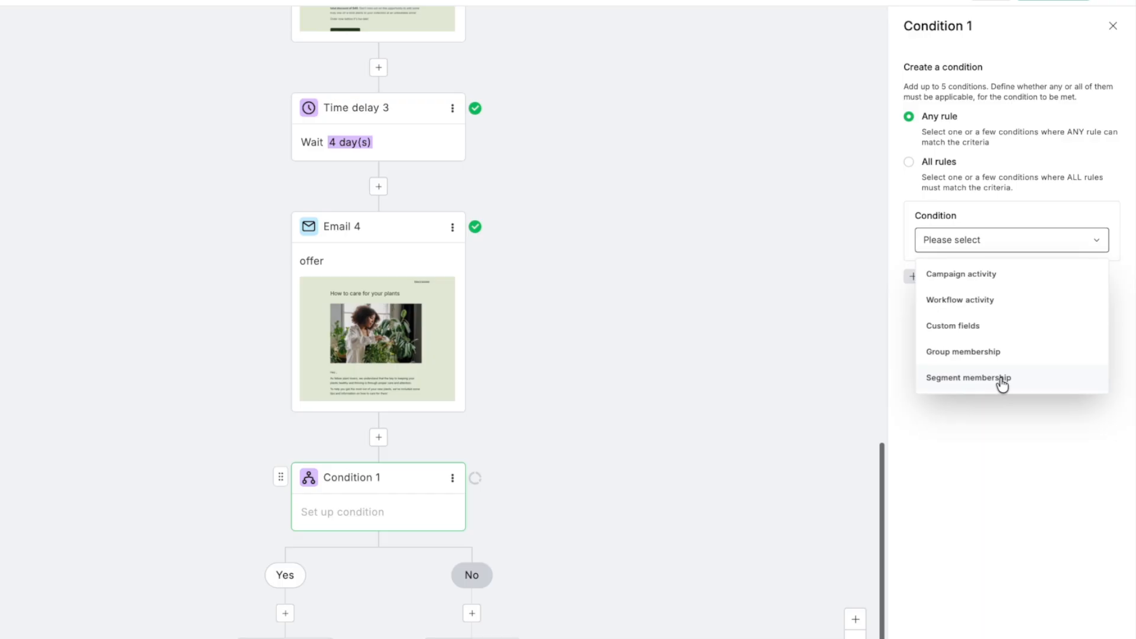
click(1024, 381)
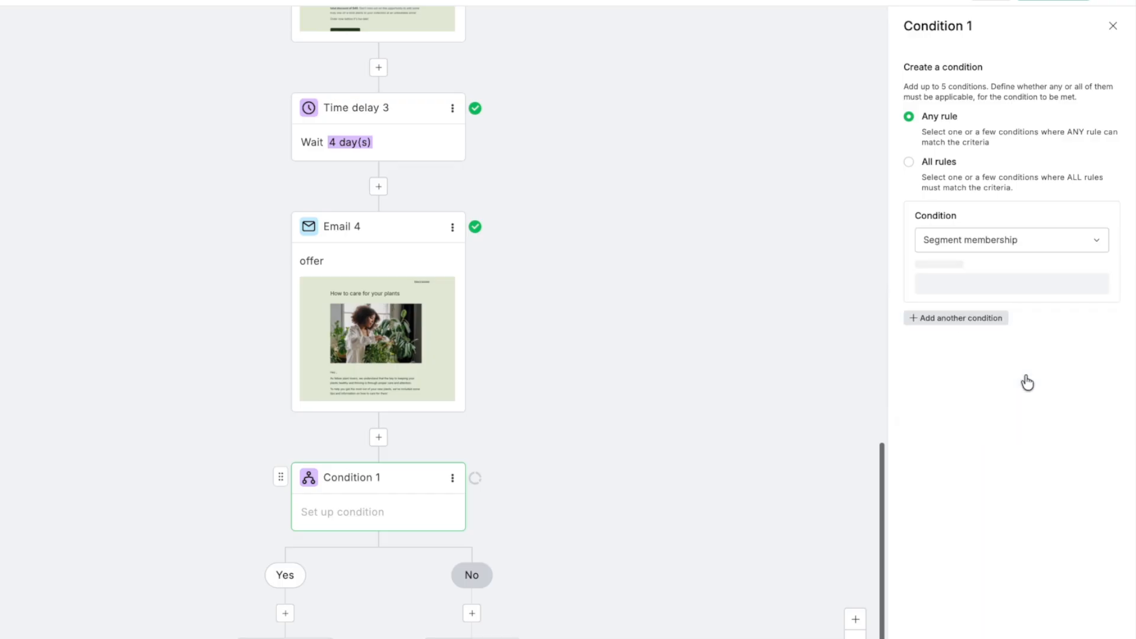
click(977, 279)
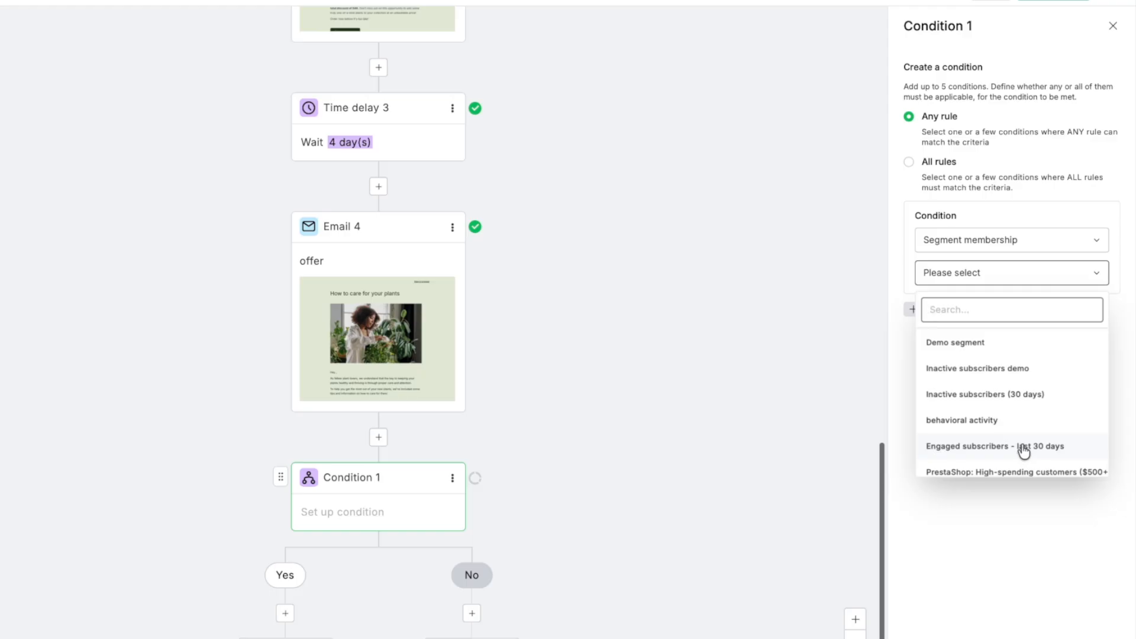
click(1000, 349)
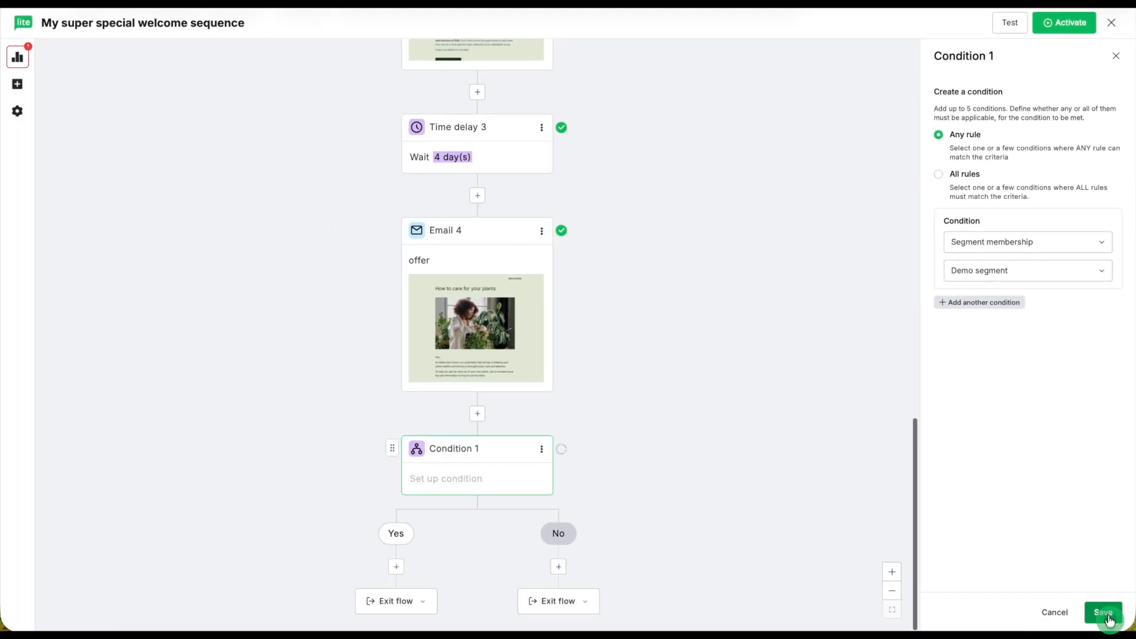
click(1102, 611)
scroll(920, 467, down, 1)
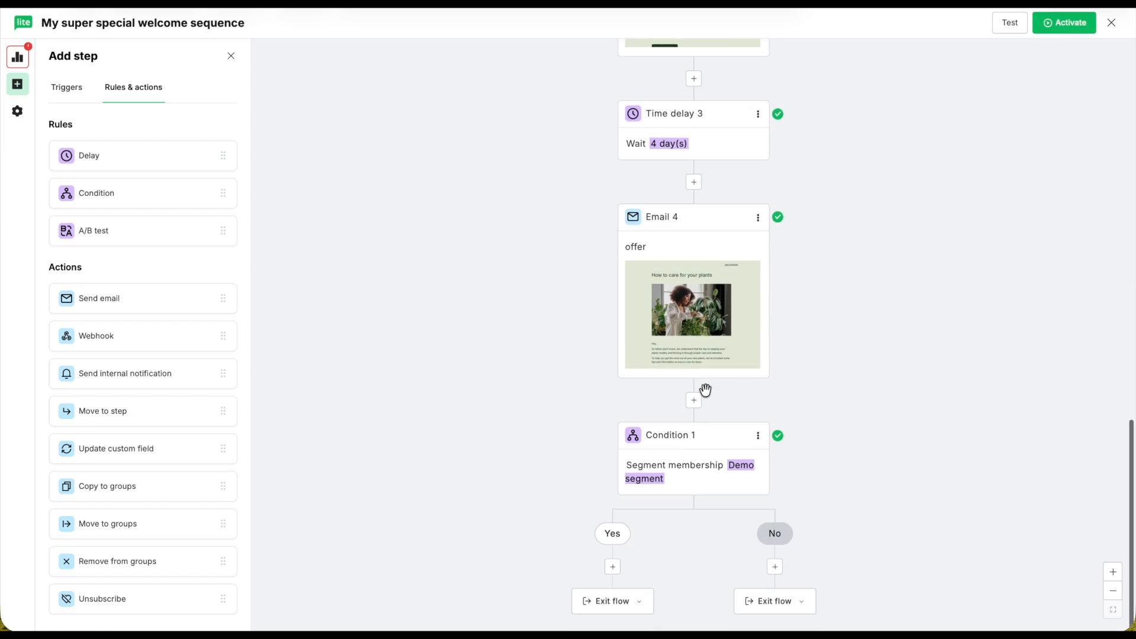